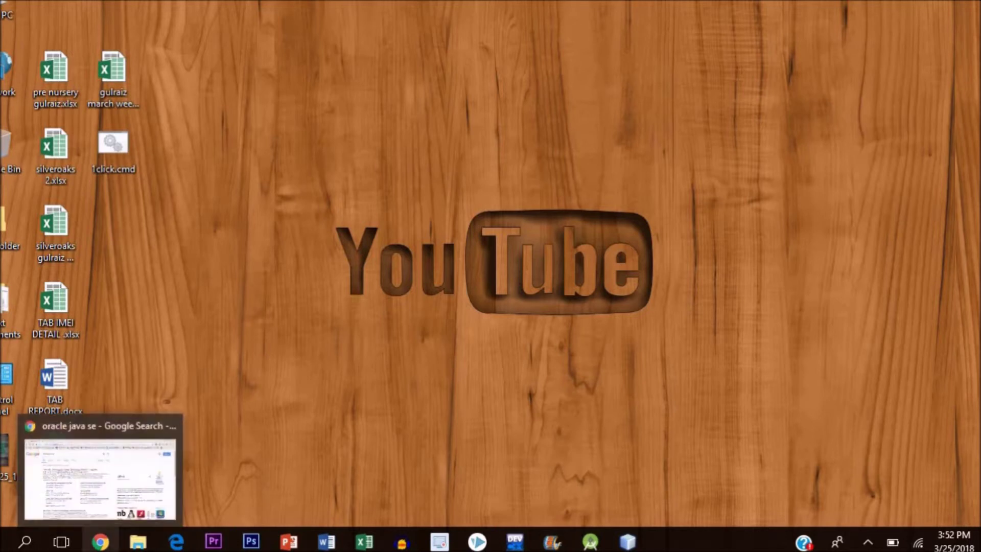
- Bring Chrome back and run the Google search for 'oracle java se'
left_click(101, 542)
left_click(175, 68)
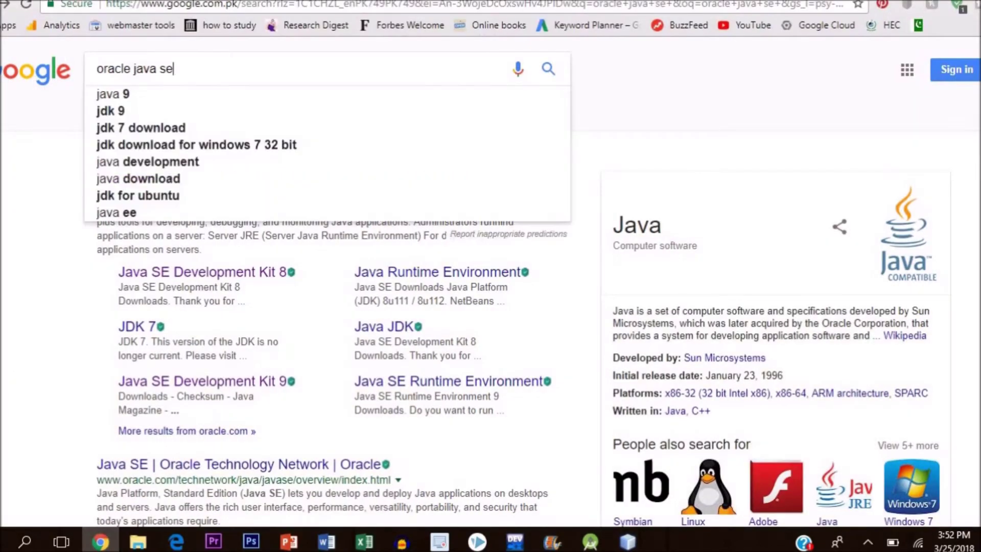
left_click_drag(175, 69, 95, 68)
key("Right")
key("Escape")
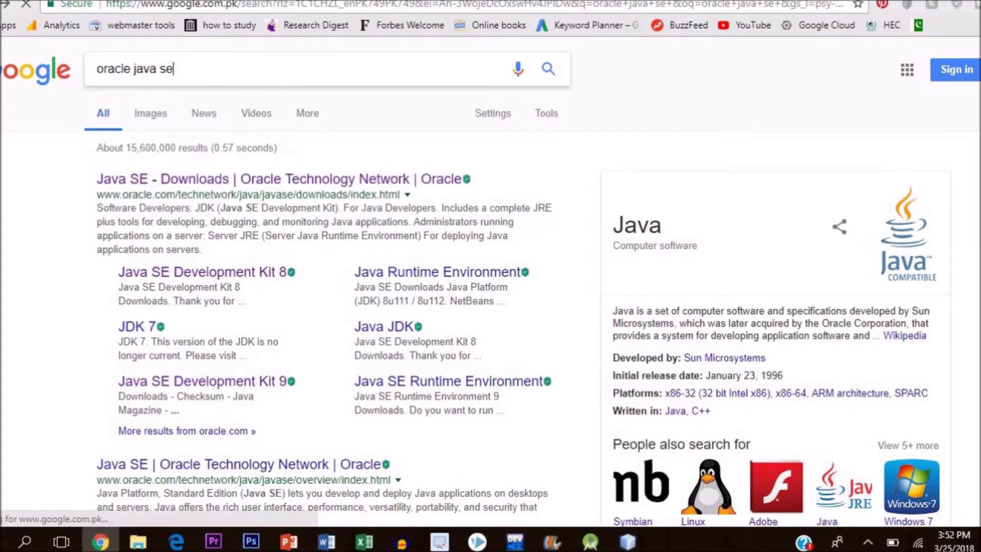
- Open Oracle's Java SE Downloads result, then the NetBeans with JDK 8 download page
left_click(253, 179)
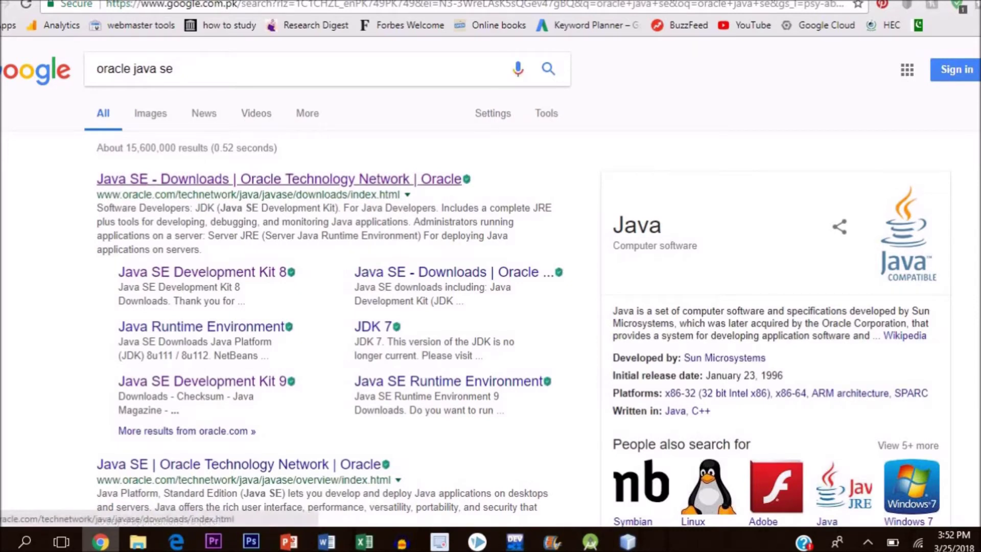
left_click(279, 178)
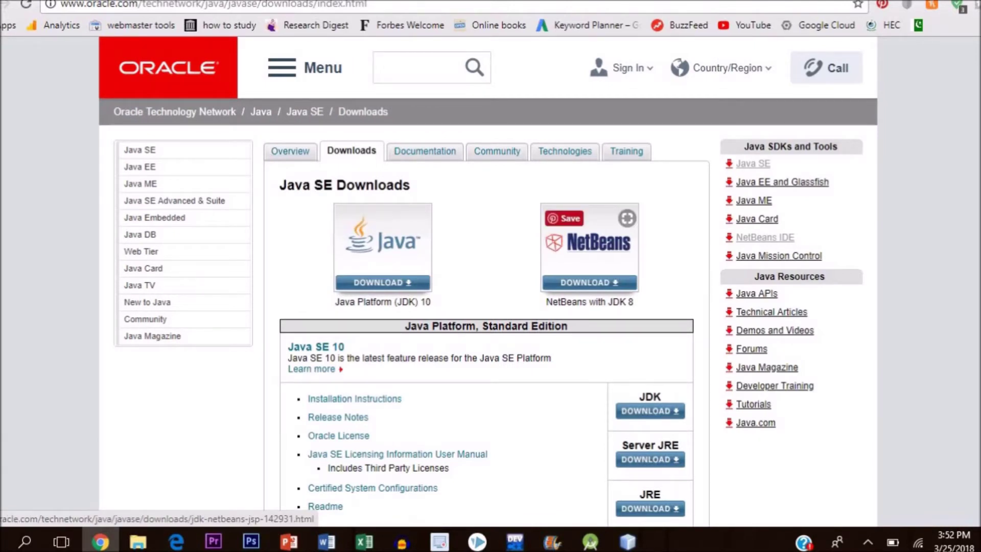
left_click(589, 245)
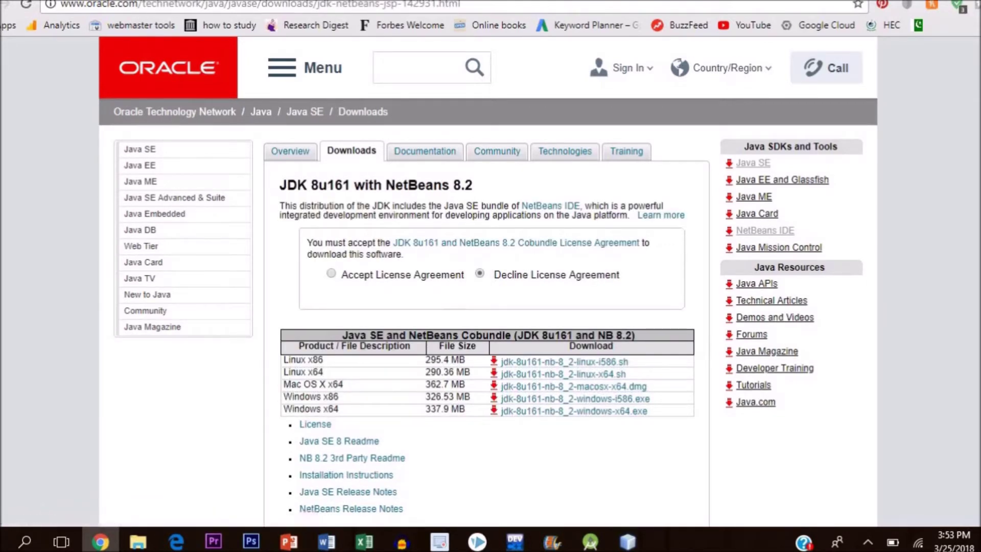
- Accept the license and download jdk-8u161-nb-8_2-windows-x64.exe
left_click(331, 273)
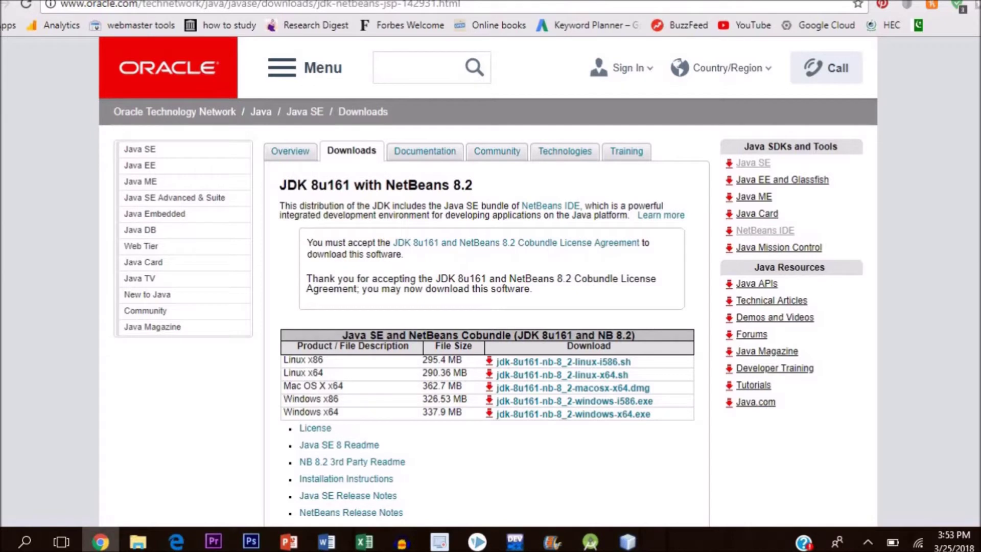
scroll(491, 292, "down", 1)
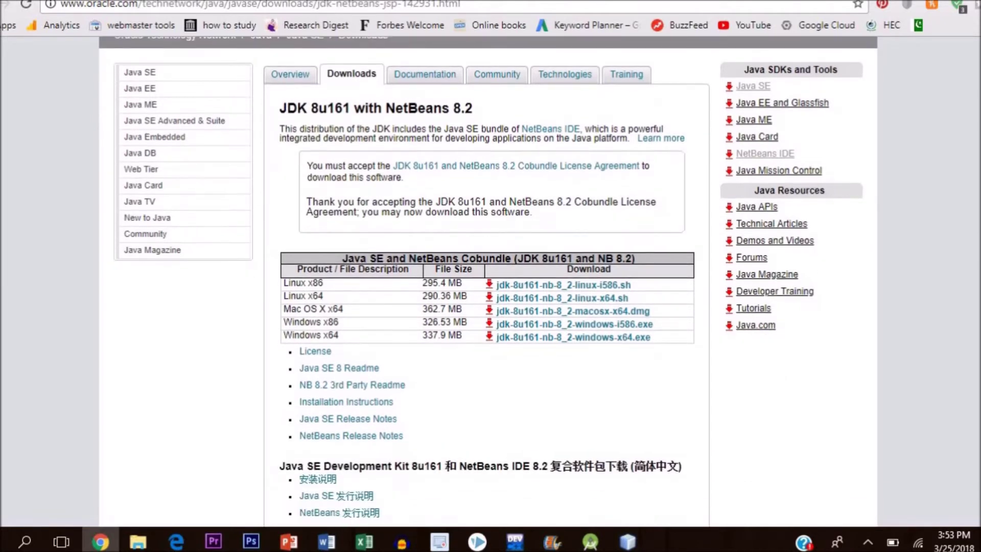
left_click(573, 338)
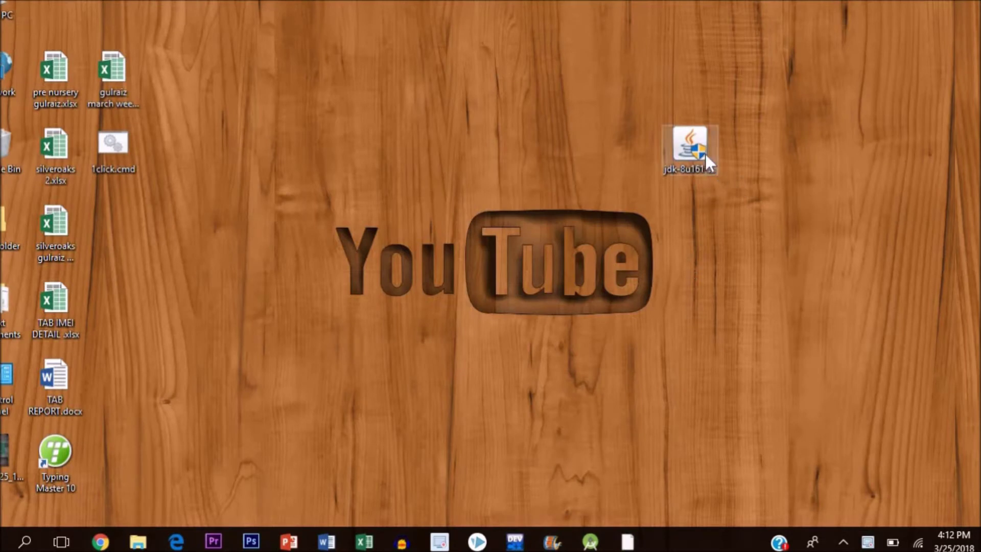
- Install JDK 8u161 with NetBeans 8.2 in default folders, update checking off, usage sharing declined
double_click(700, 152)
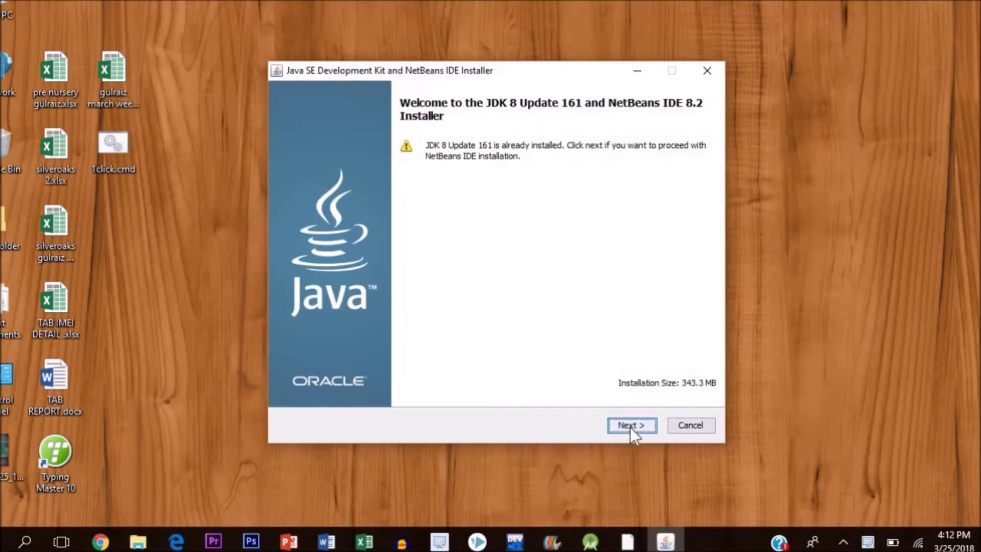
left_click(630, 427)
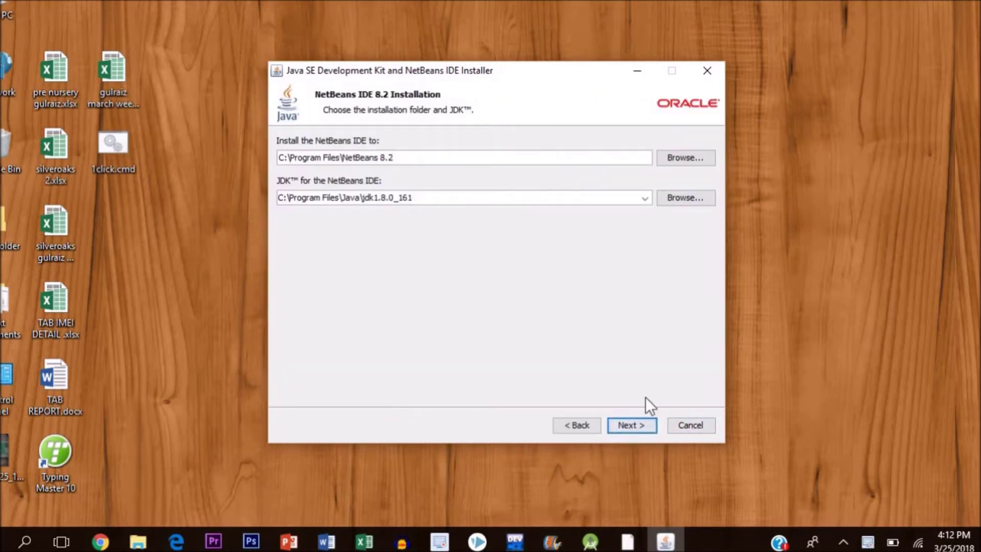
left_click(635, 426)
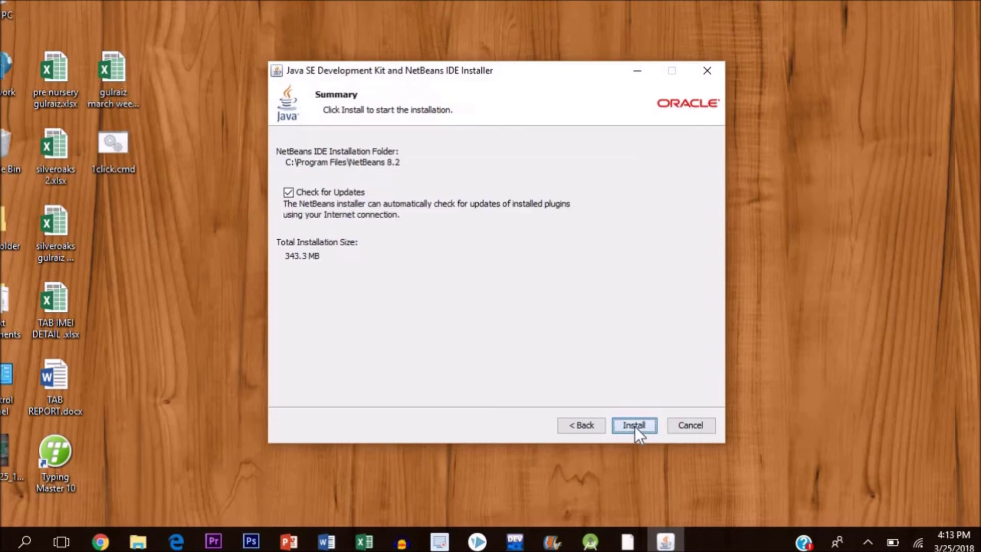
left_click(288, 192)
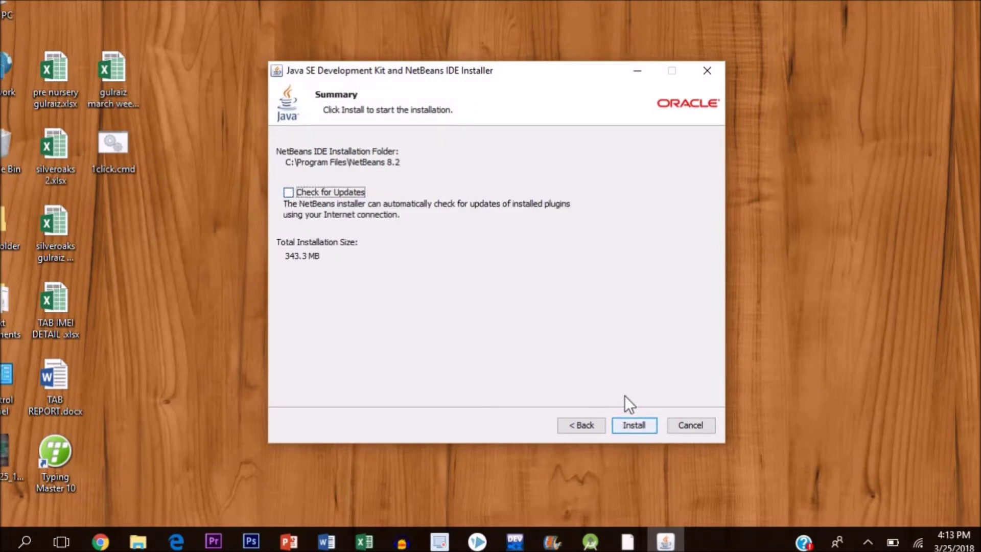
left_click(641, 426)
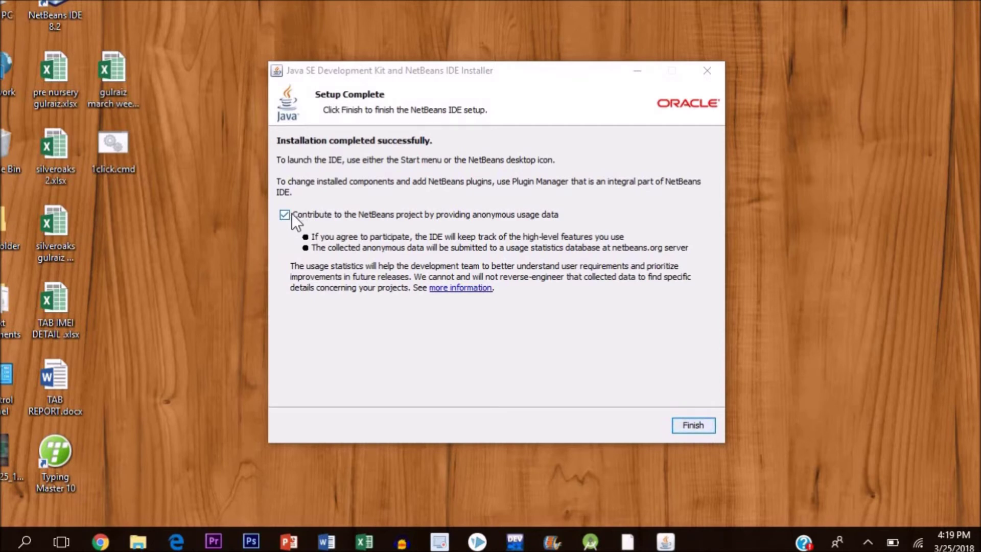
left_click(292, 213)
- Close the installer, refresh the desktop, and start NetBeans IDE 8.2 from Windows search
left_click(699, 428)
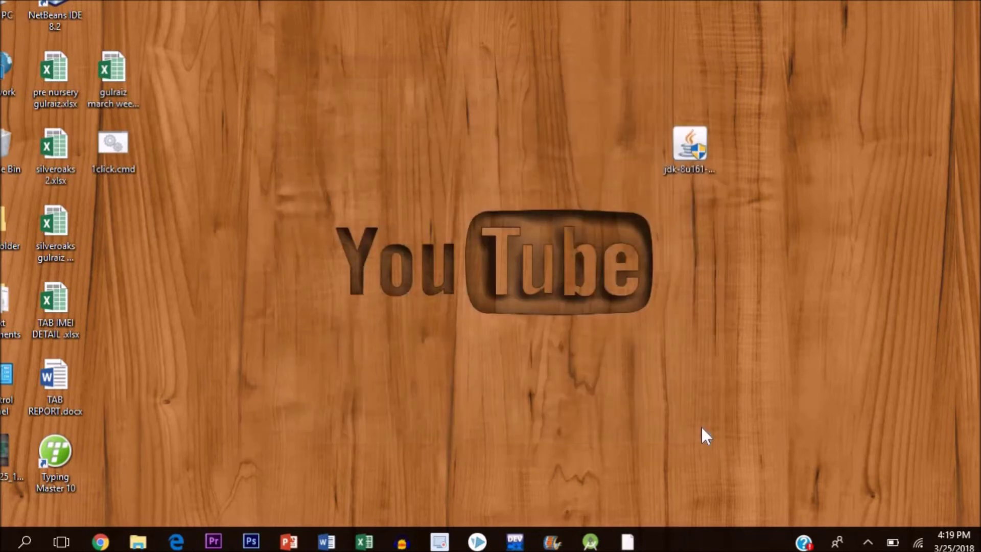
right_click(379, 263)
left_click(484, 313)
key("shift+F10")
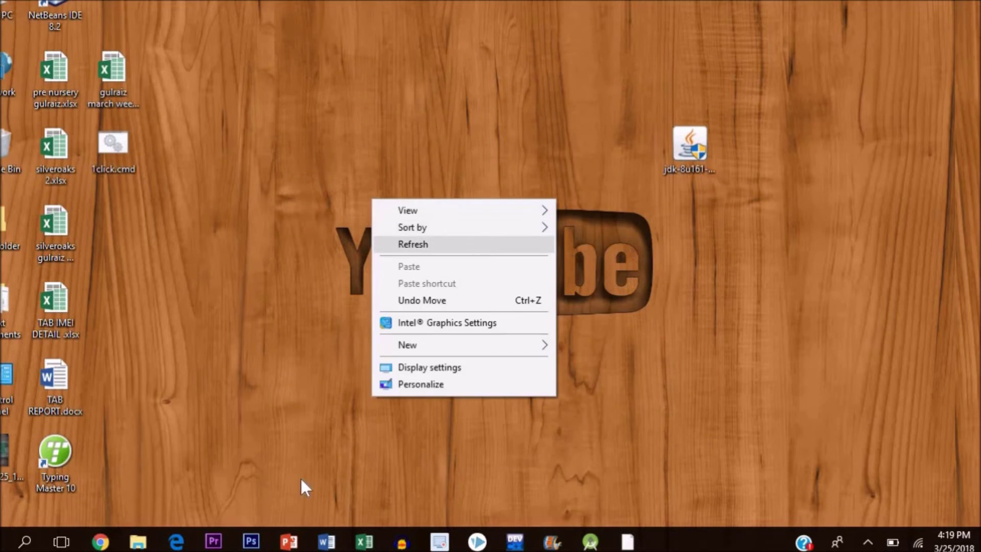
key("e")
left_click(26, 542)
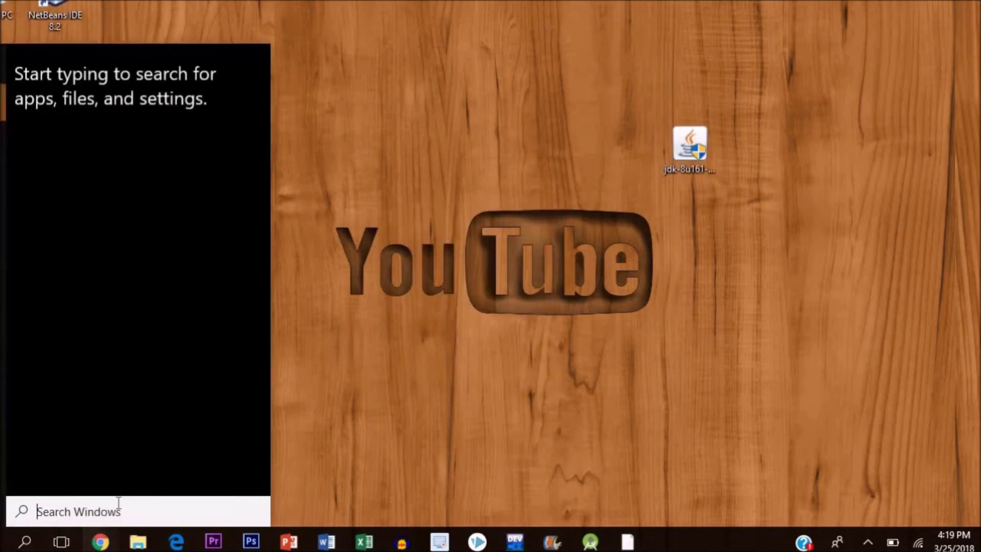
type("net")
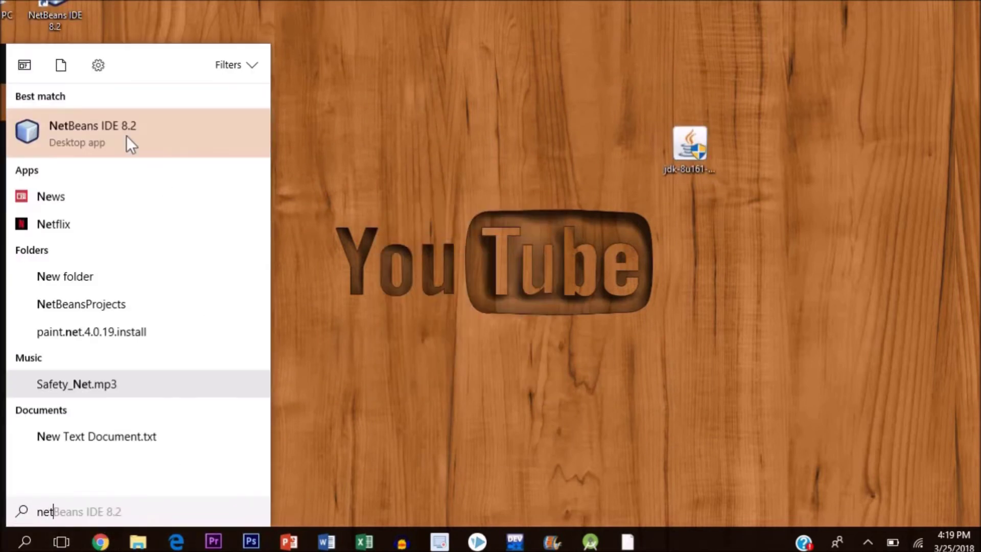
left_click(126, 138)
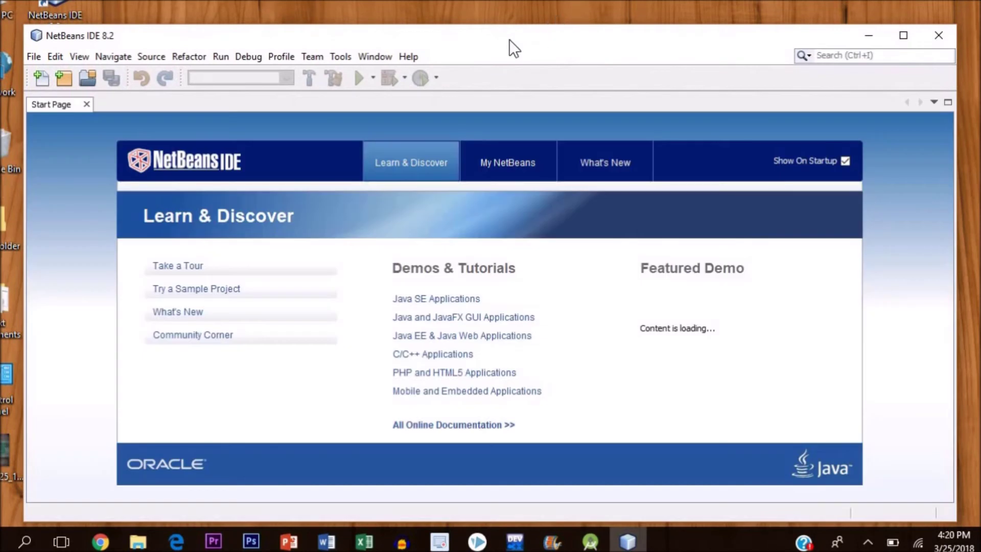
- Start a new project of type Java > Java Application
left_click_drag(517, 34, 515, 16)
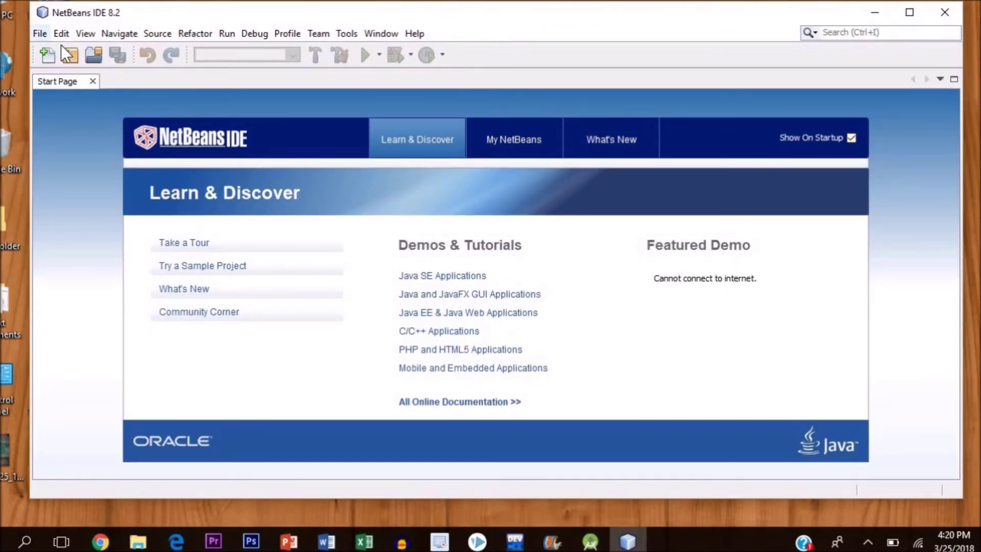
left_click(38, 34)
left_click(86, 52)
left_click(426, 169)
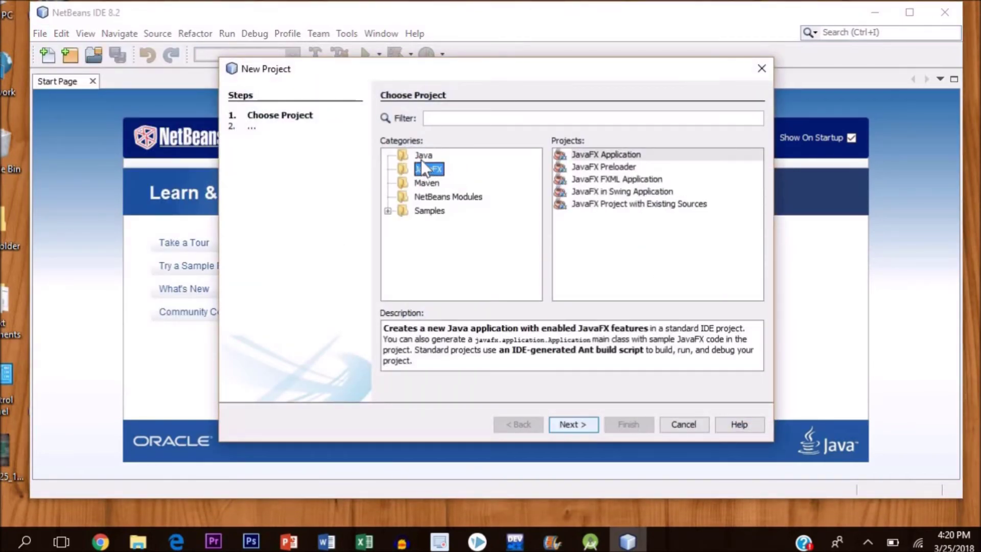
left_click(418, 154)
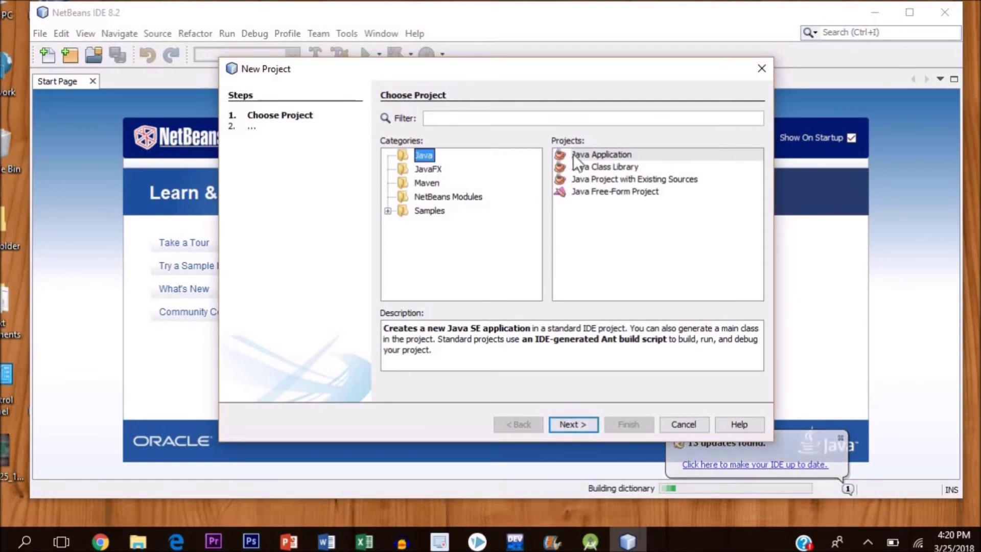
left_click(613, 157)
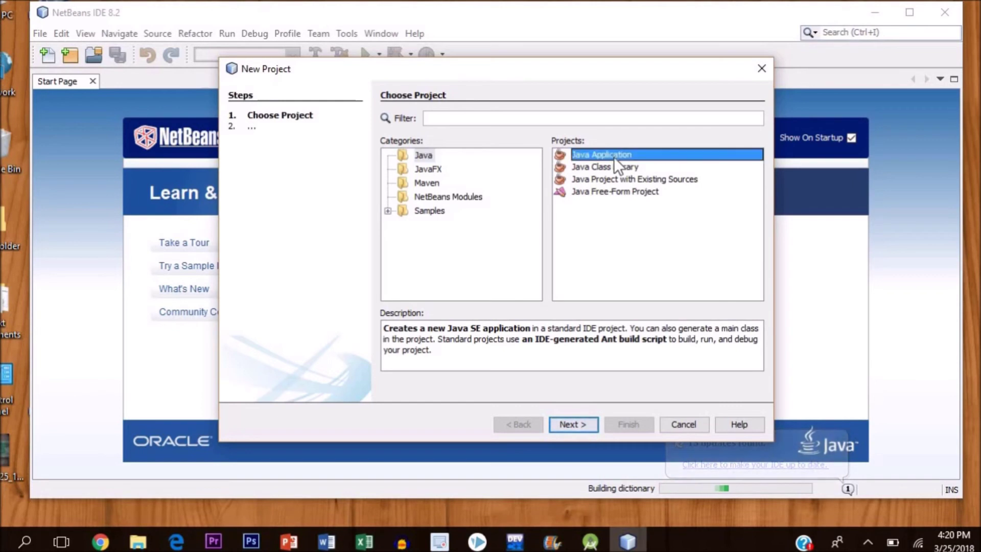
- Create the project as JavaApplication2 with its default main class
left_click(573, 423)
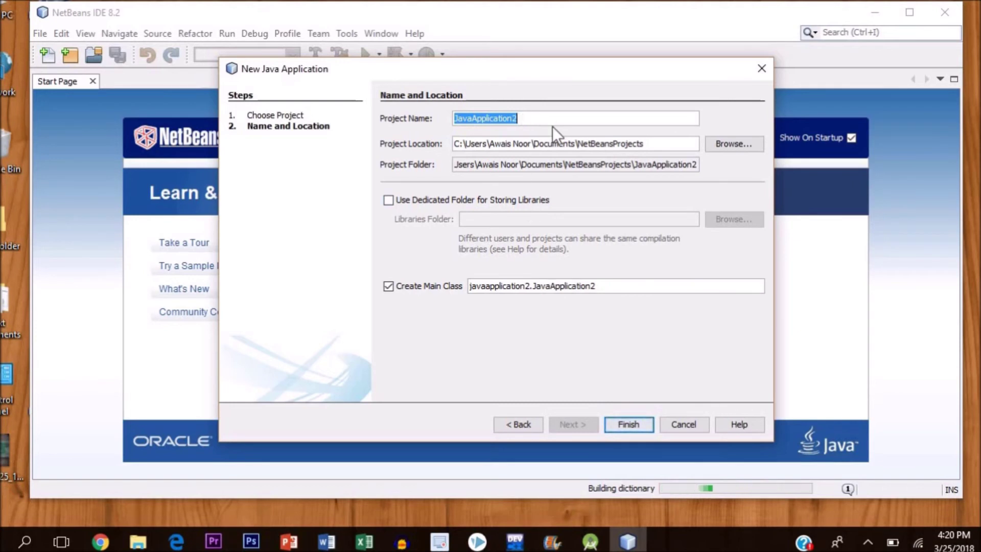
left_click(528, 119)
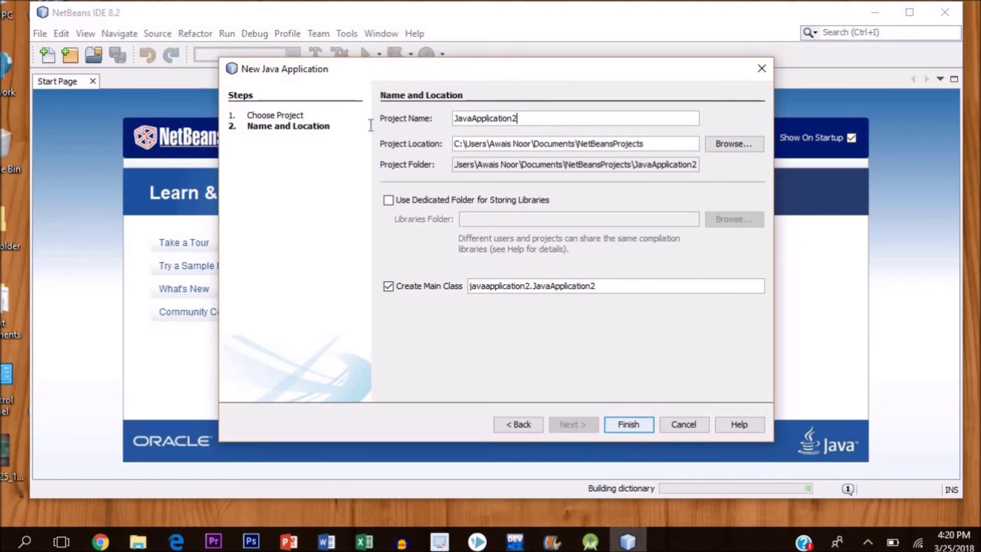
left_click_drag(616, 285, 437, 289)
left_click(625, 290)
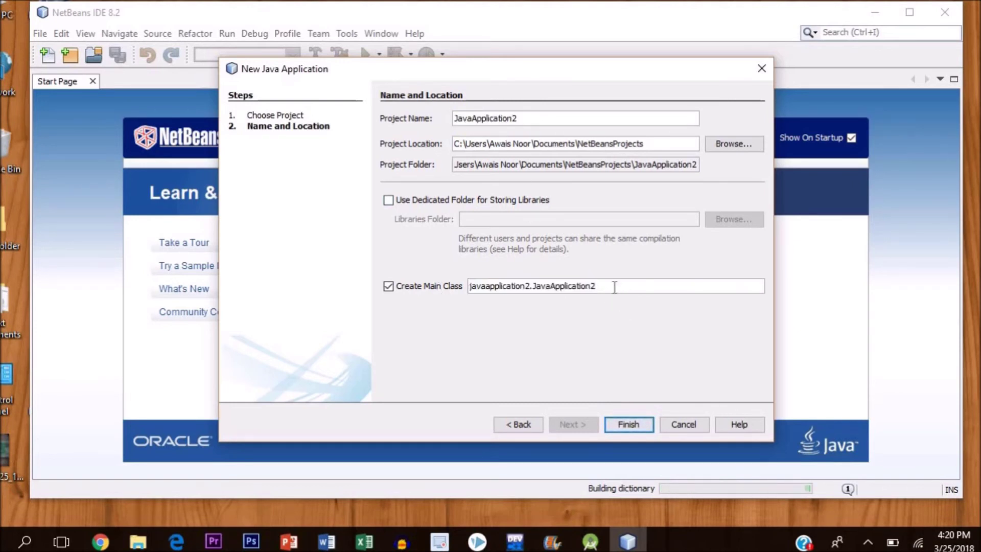
left_click(633, 429)
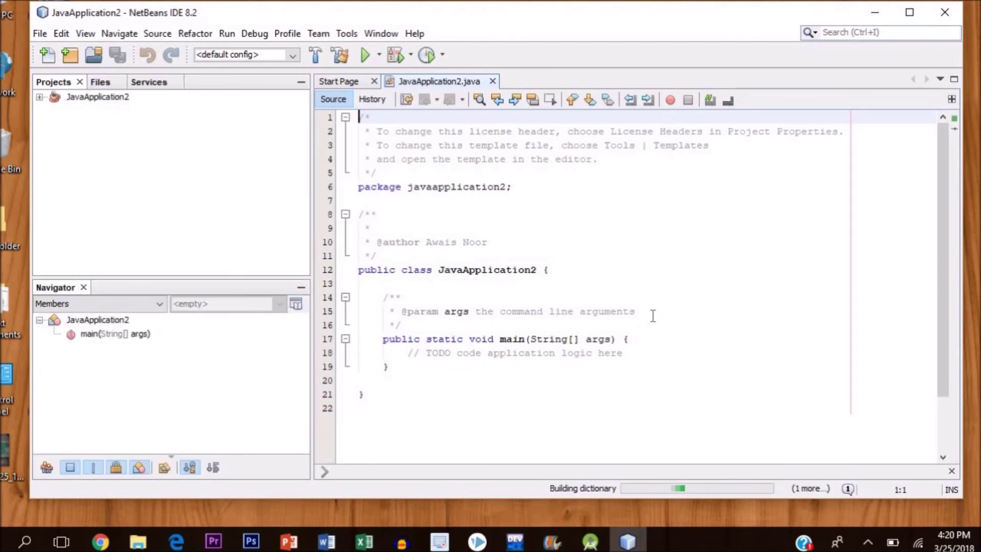
- Replace the line-18 TODO comment with System.out.println("Hellow World !!");
left_click_drag(655, 352, 411, 354)
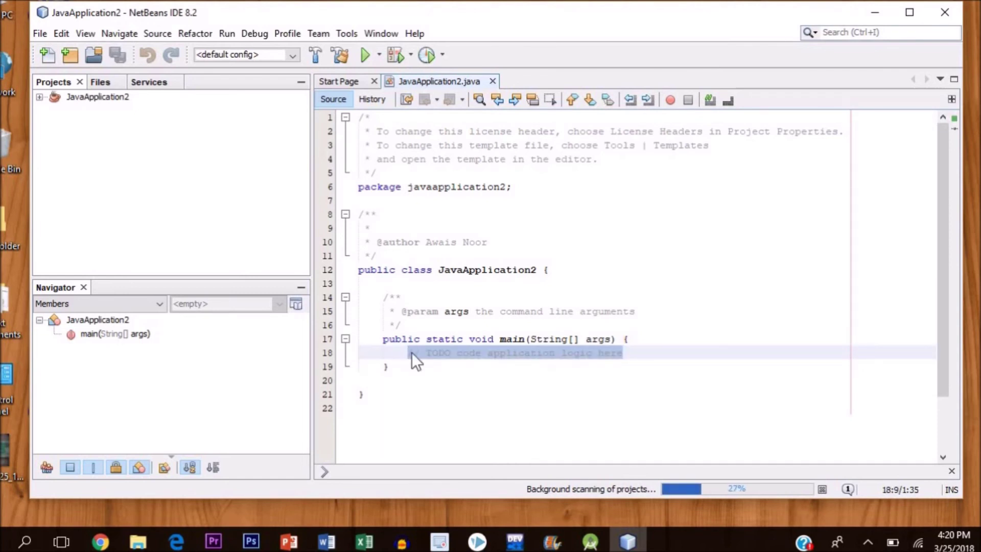
key("Delete")
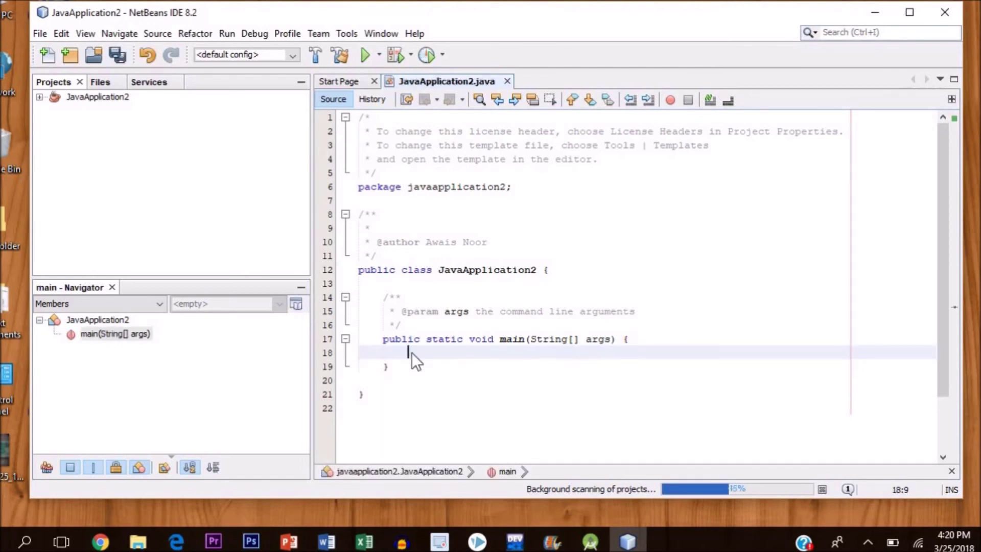
type("Sys")
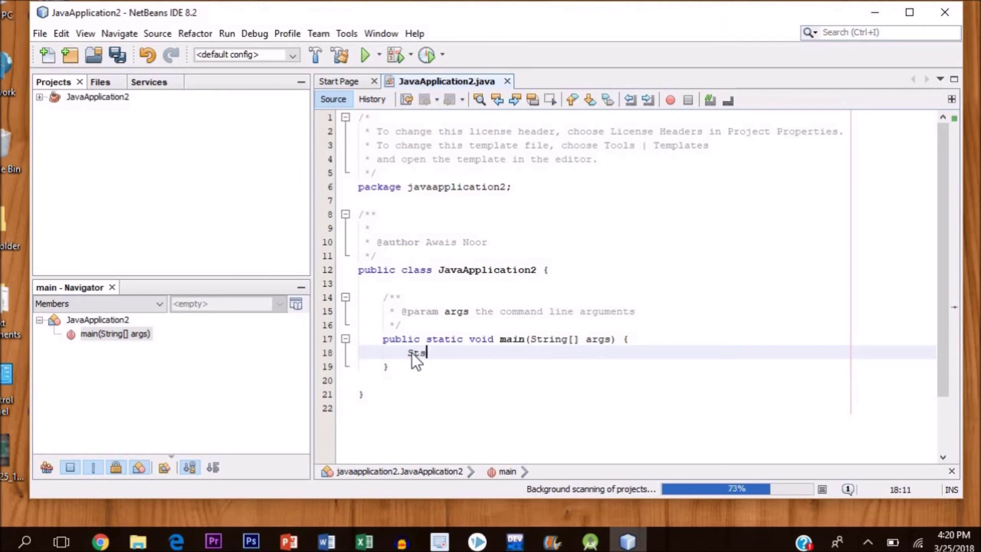
type("s")
key("BackSpace")
type("m")
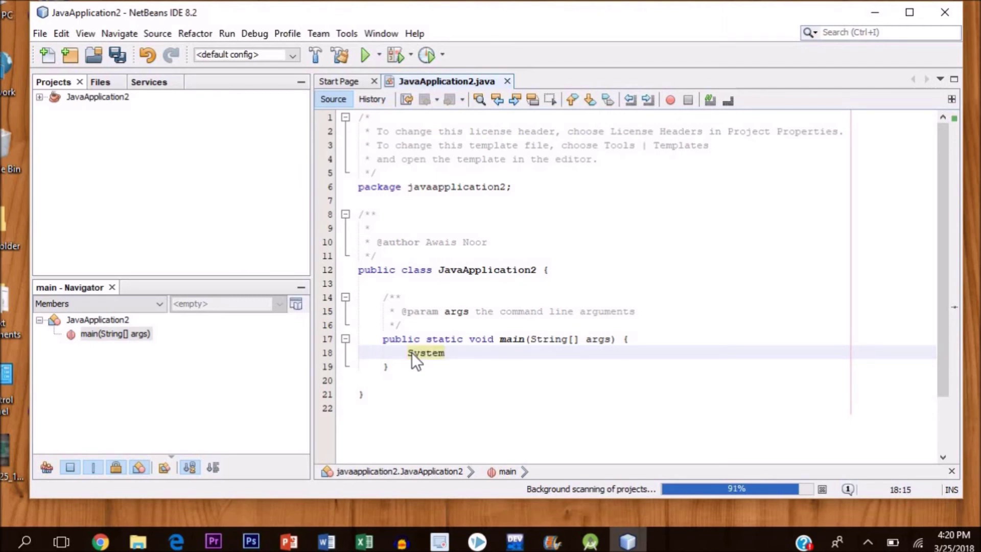
type(".out")
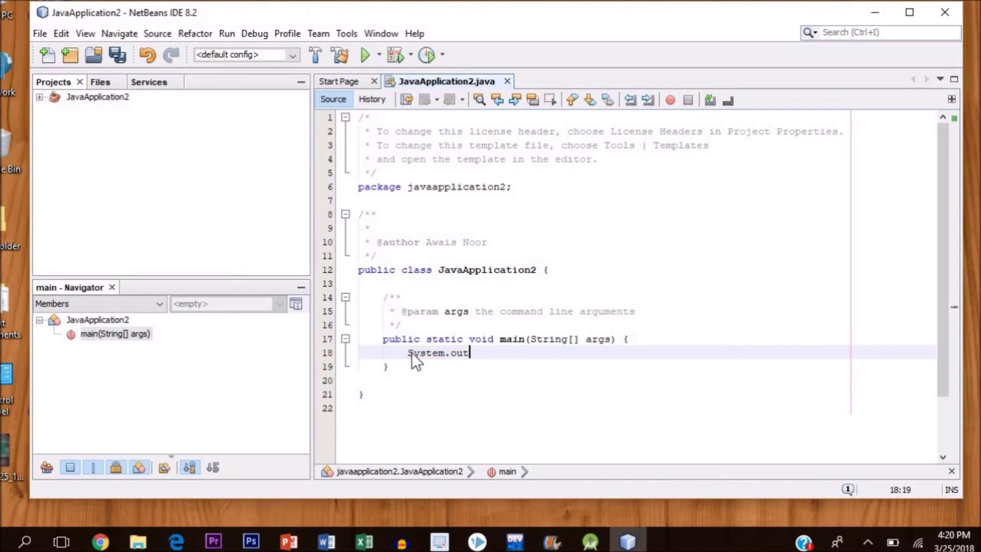
type(".print")
type("ln(")
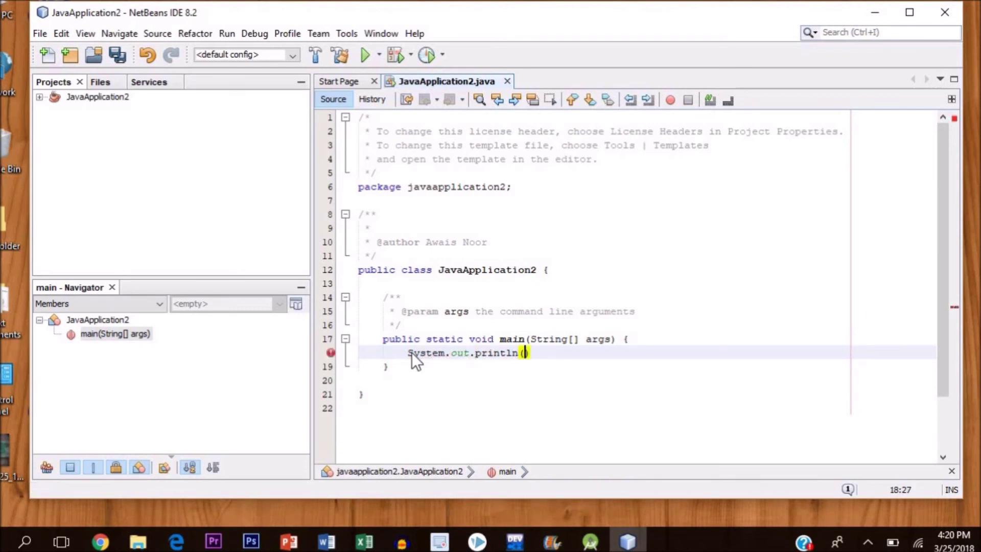
type("\"Hell")
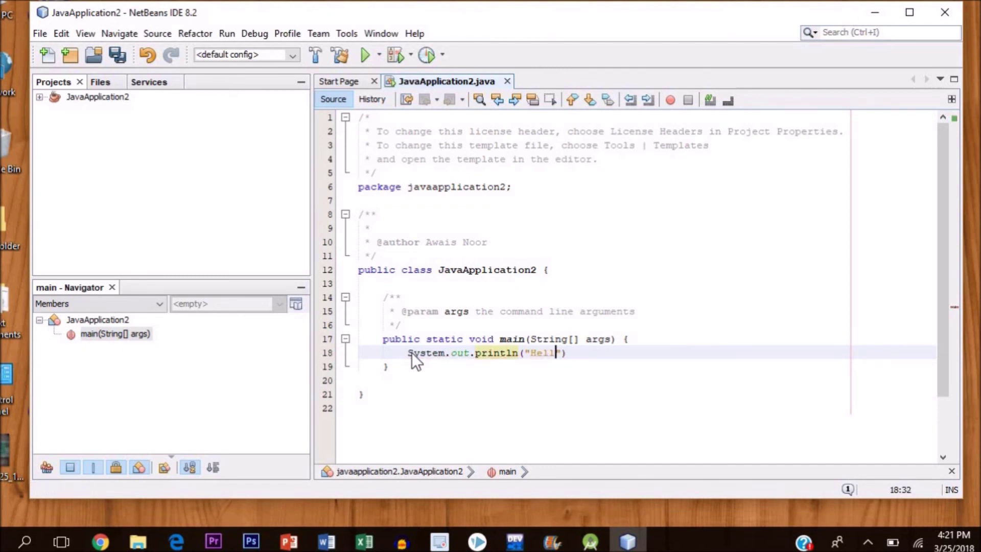
type("ow World !")
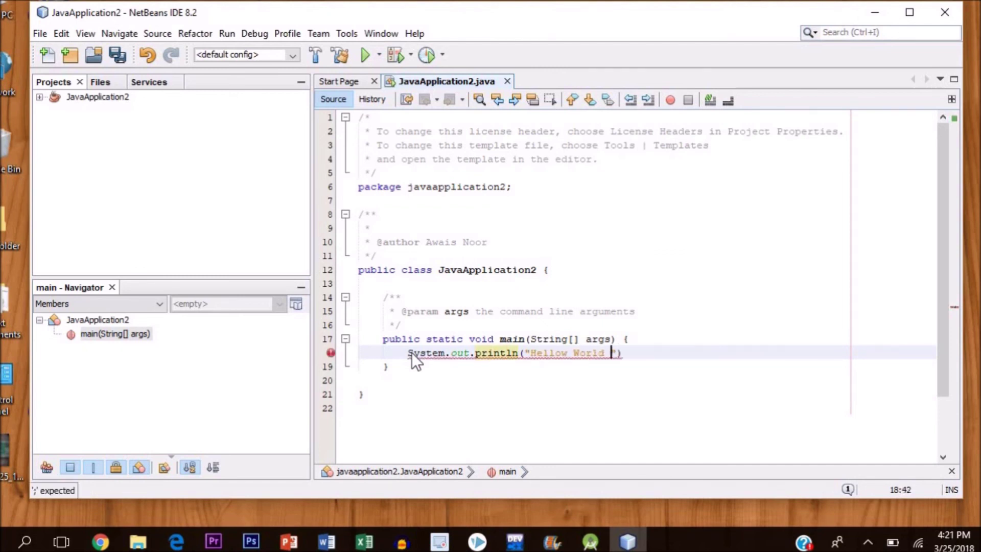
type("!")
key("Right")
key("Right")
type(";")
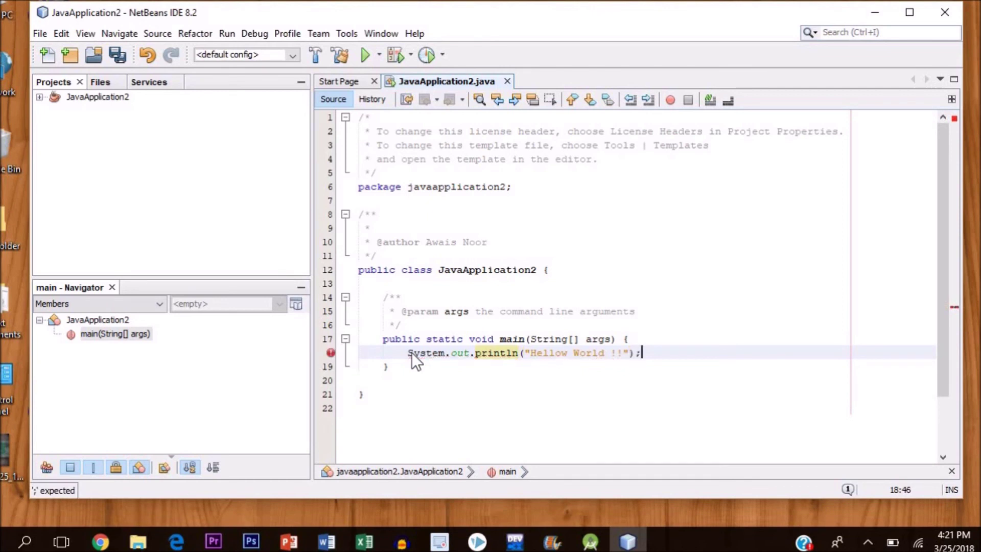
- Run the file so Output shows 'Hellow World !!', then close NetBeans
right_click(421, 274)
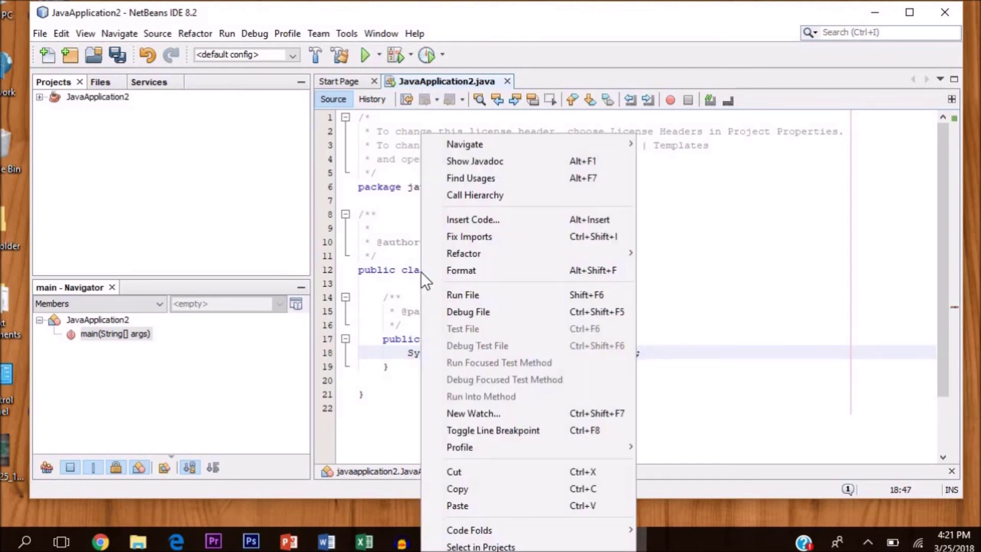
left_click(470, 296)
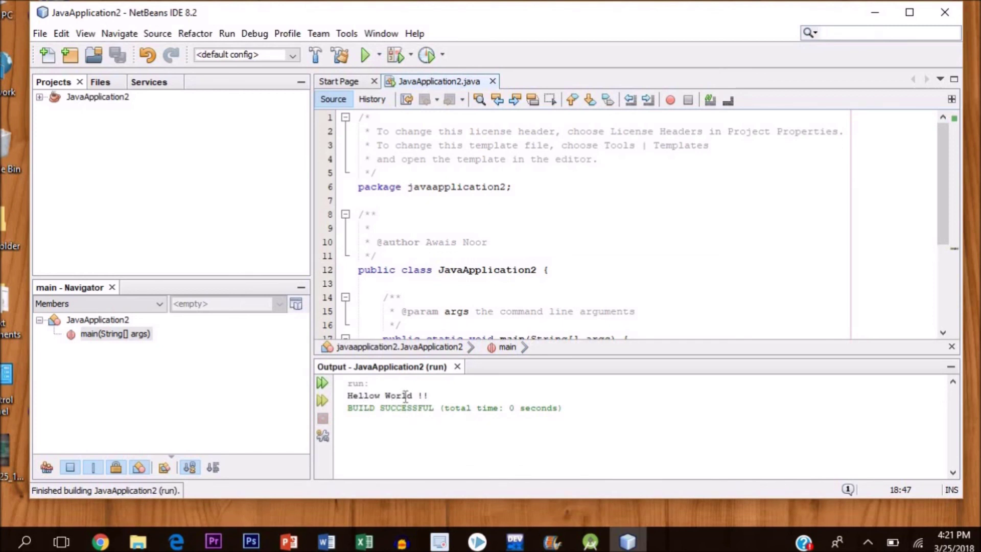
left_click(942, 13)
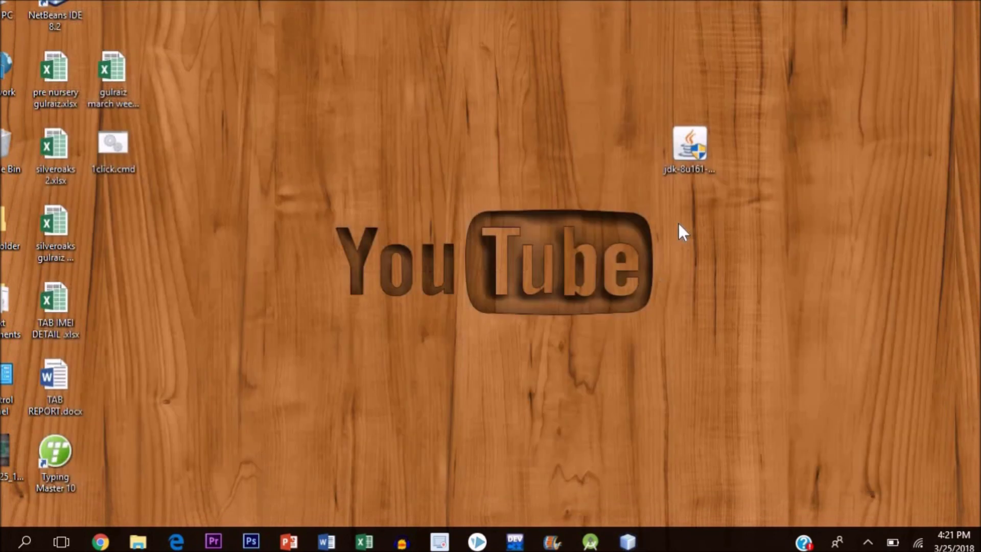
- Open the desktop context menu and dismiss it
right_click(400, 153)
left_click(529, 170)
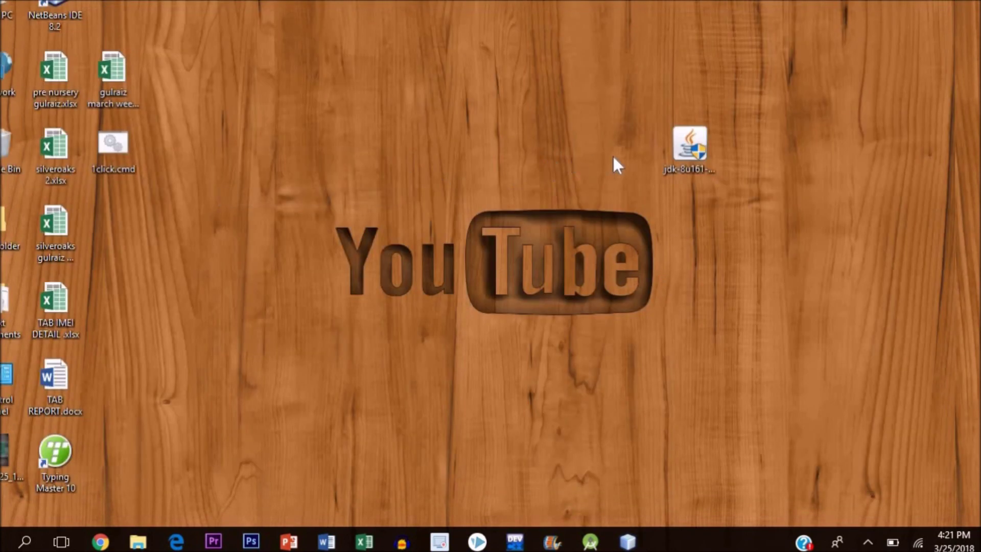